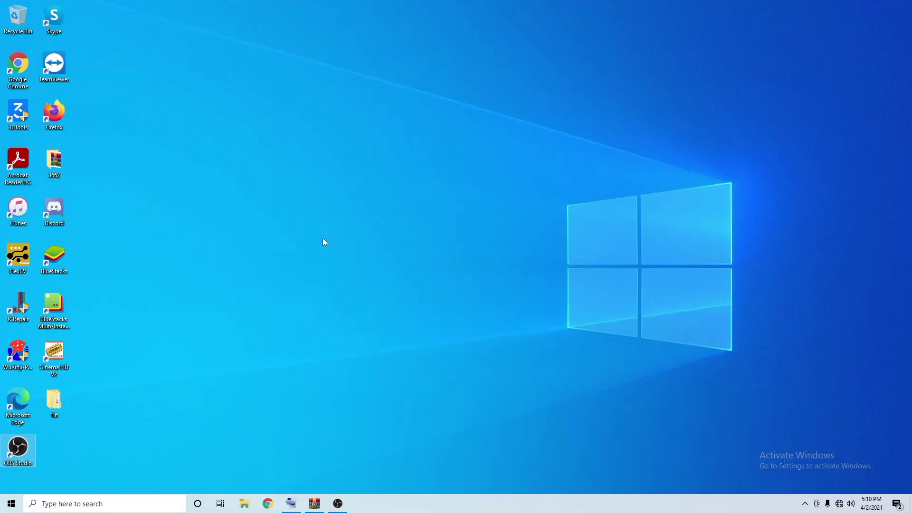
Open the 1in desktop folder, then 1i Software, selecting the 1i Update and 1i Viewer folders.
{"action": "left_click", "coordinate": [325, 242]}
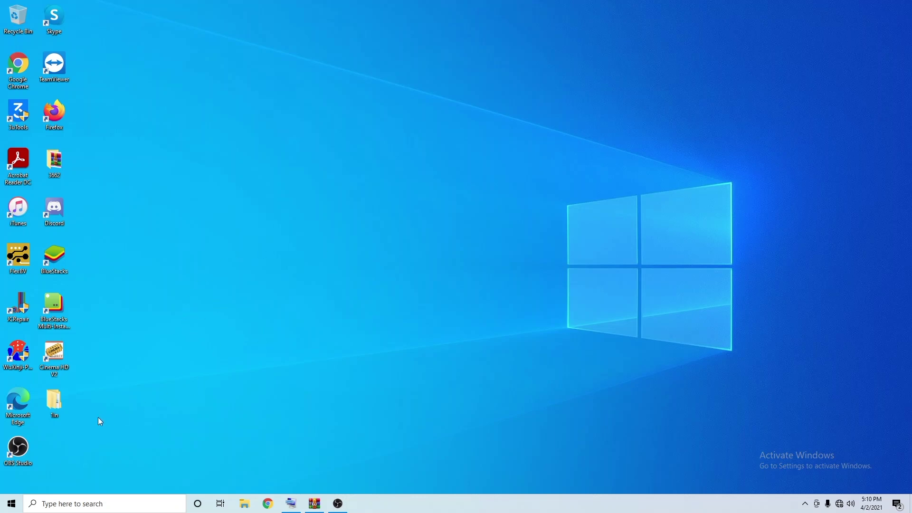
{"action": "double_click", "coordinate": [56, 406]}
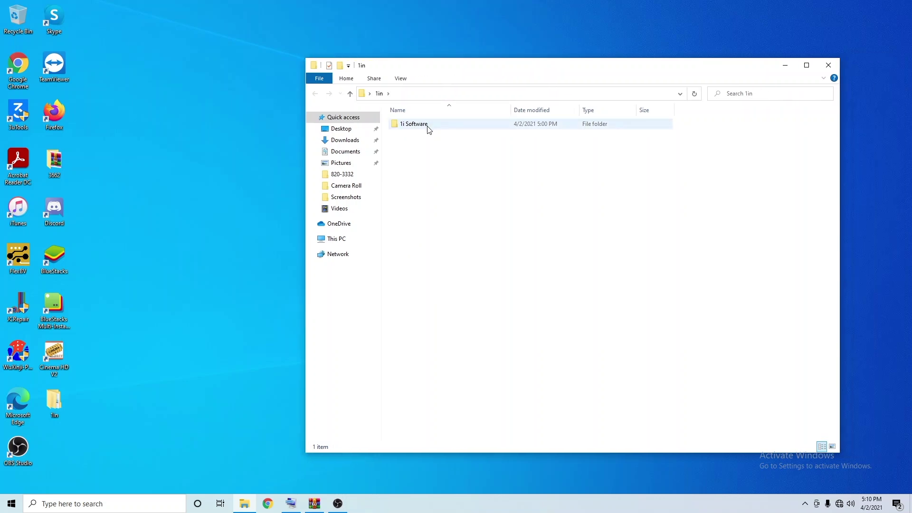
{"action": "double_click", "coordinate": [429, 125]}
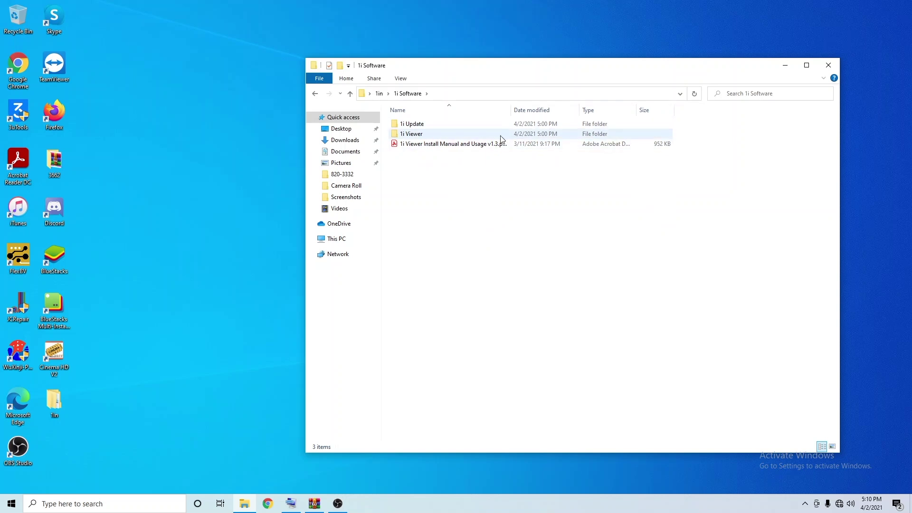
{"action": "left_click", "coordinate": [420, 126]}
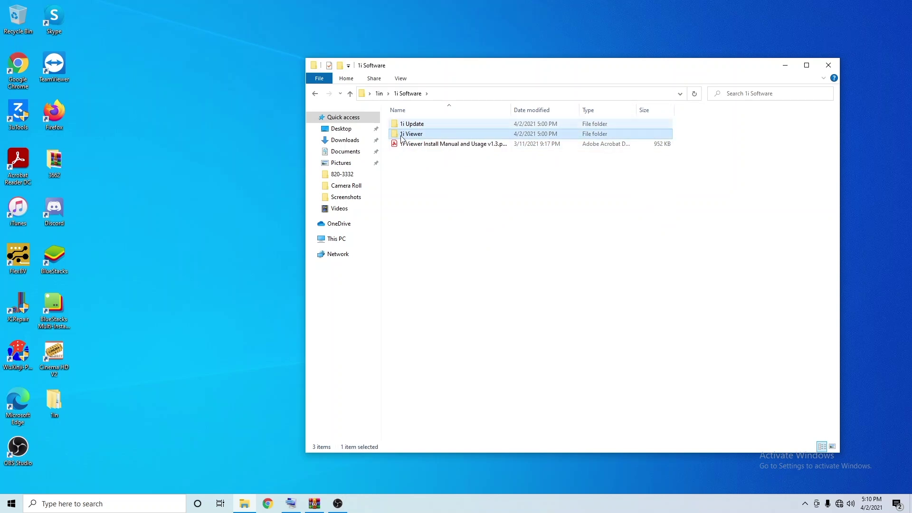
{"action": "left_click", "coordinate": [434, 133]}
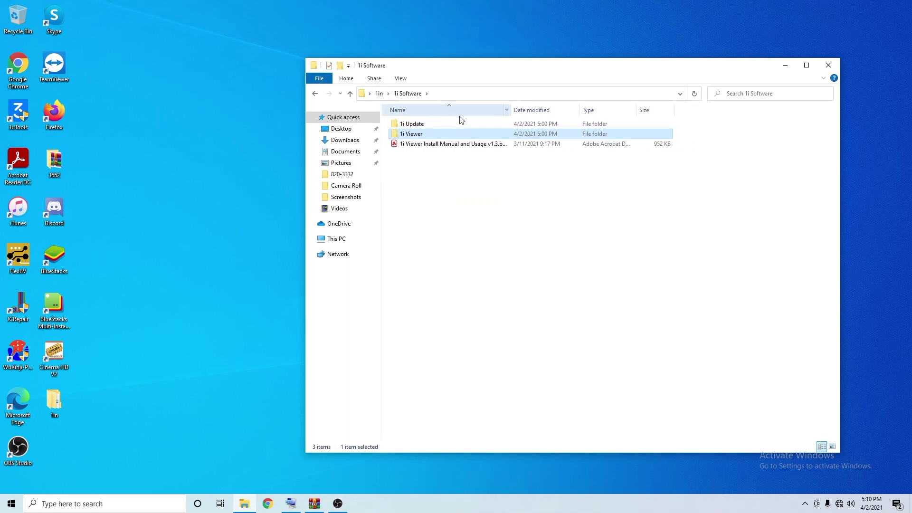
Open the 1i Viewer install manual PDF and move its Acrobat window to the screen's right side.
{"action": "double_click", "coordinate": [470, 144]}
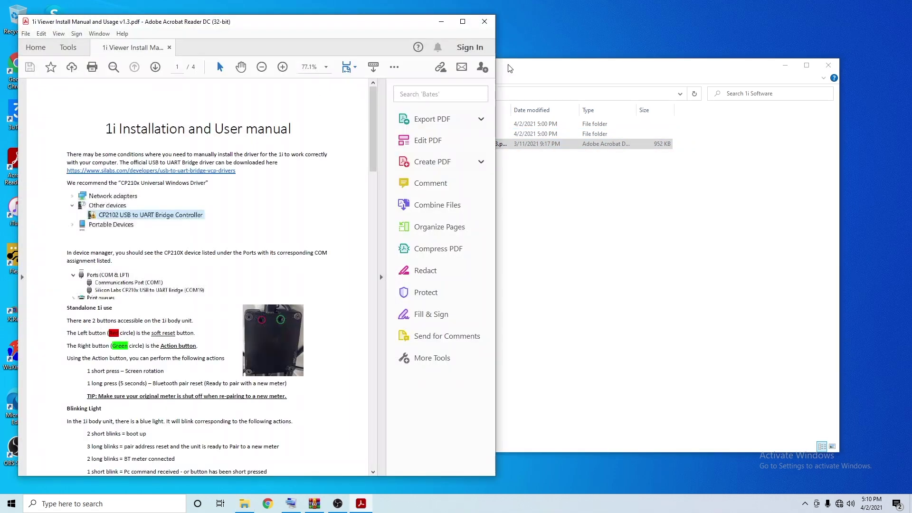
{"action": "left_click_drag", "start_coordinate": [542, 67], "coordinate": [582, 63]}
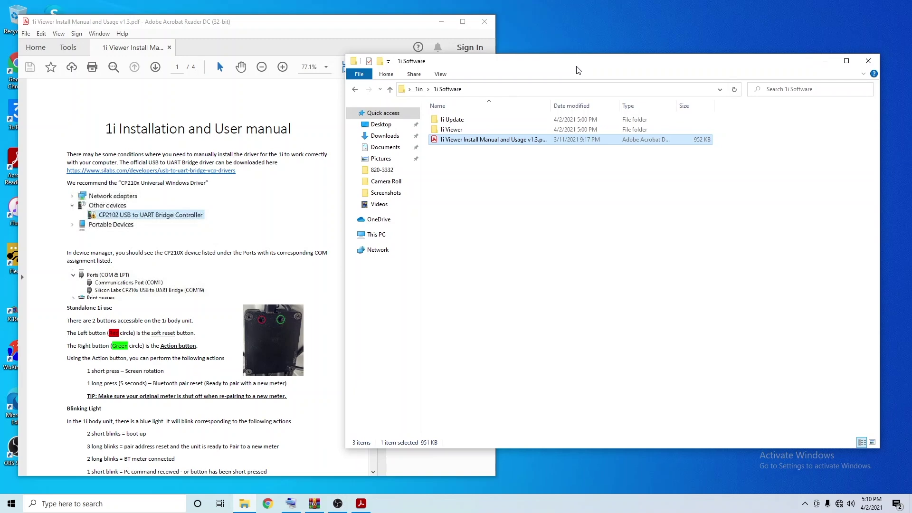
{"action": "left_click", "coordinate": [274, 211]}
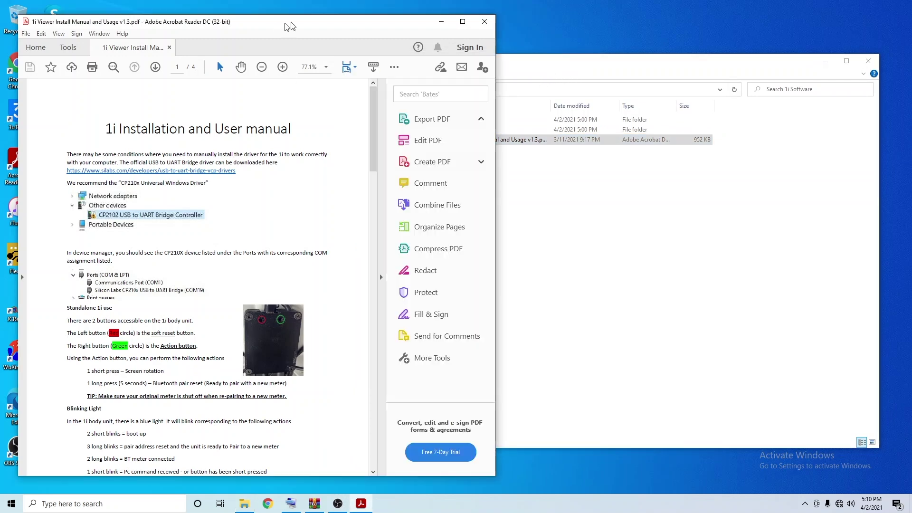
{"action": "left_click_drag", "start_coordinate": [290, 26], "coordinate": [663, 31]}
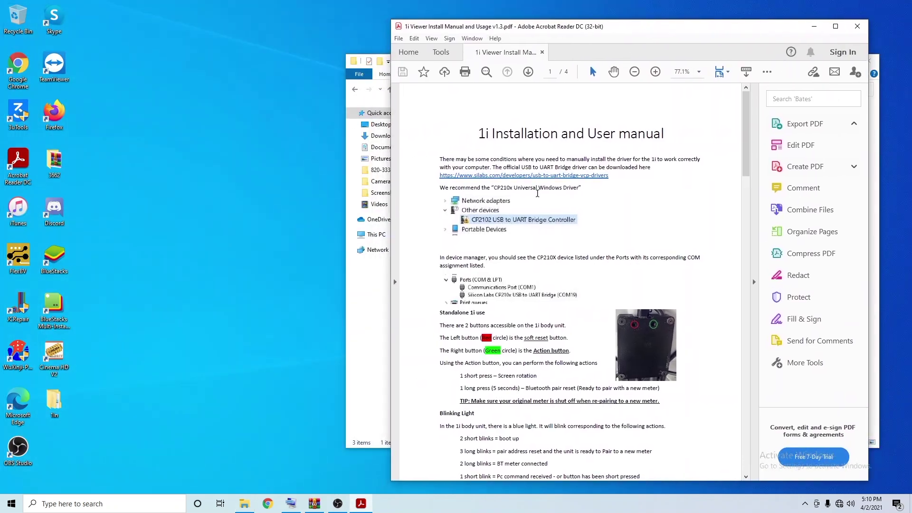
{"action": "left_click_drag", "start_coordinate": [639, 30], "coordinate": [679, 28]}
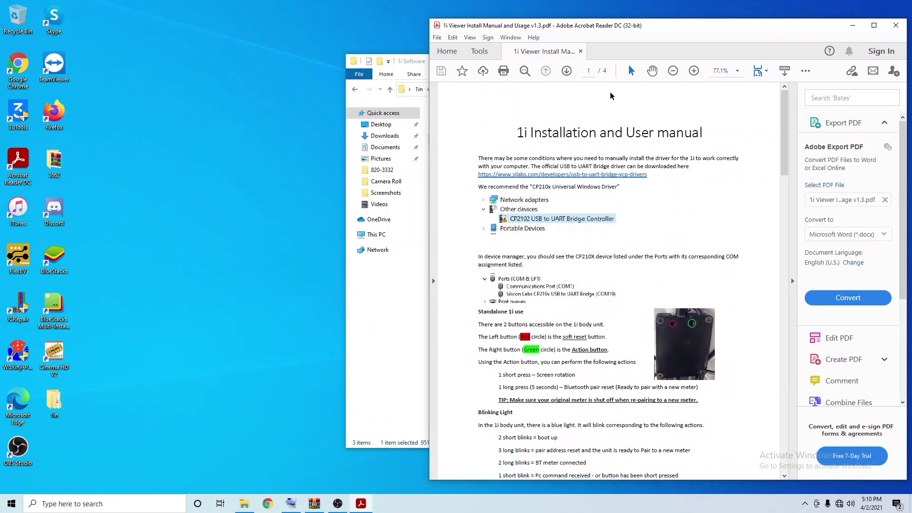
{"action": "right_click", "coordinate": [19, 504]}
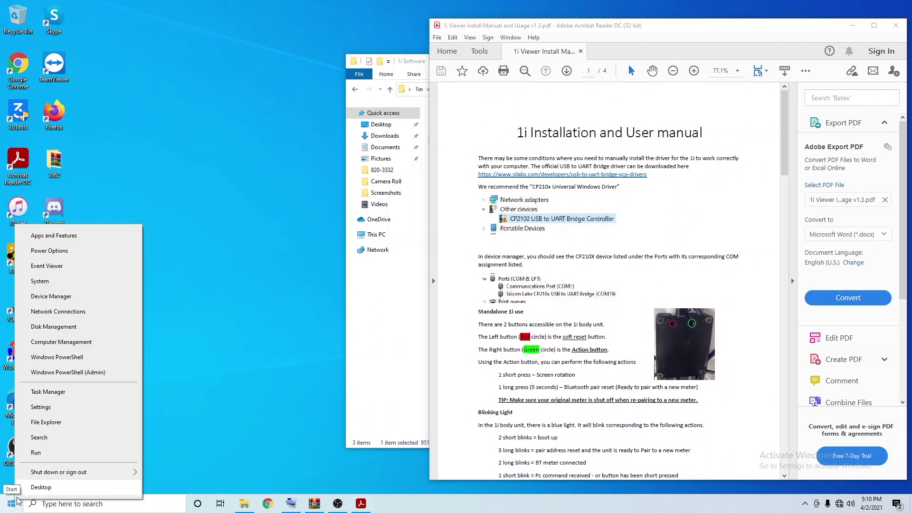
In Device Manager, expand Ports (COM & LPT) and select the Silicon Labs CP210x bridge on COM3.
{"action": "left_click", "coordinate": [59, 296]}
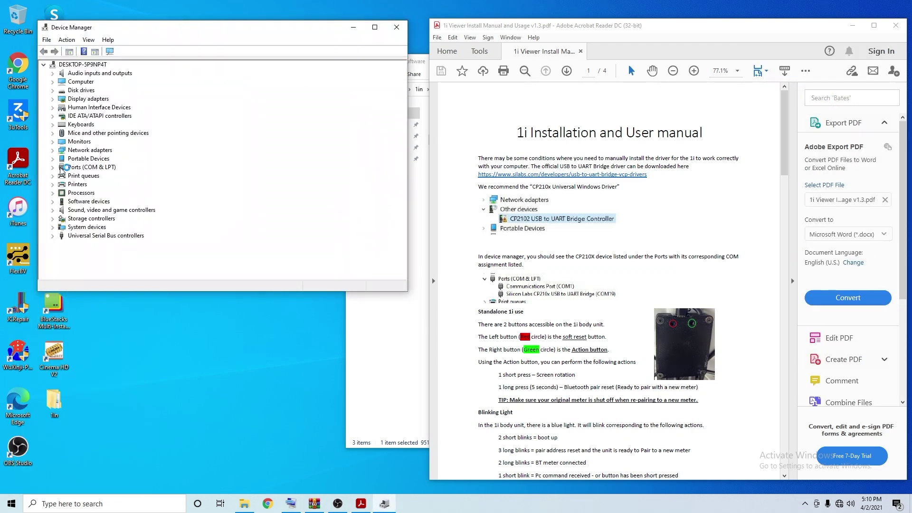
{"action": "left_click", "coordinate": [53, 168]}
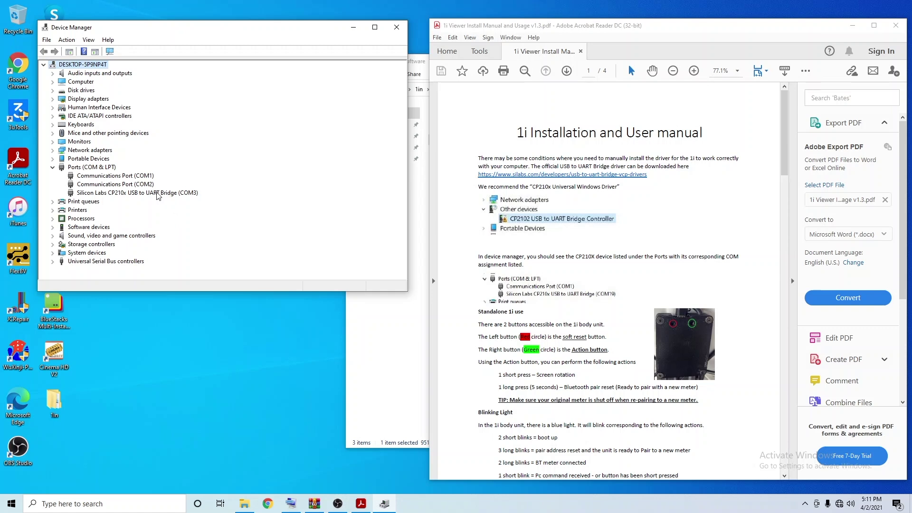
{"action": "left_click", "coordinate": [158, 194]}
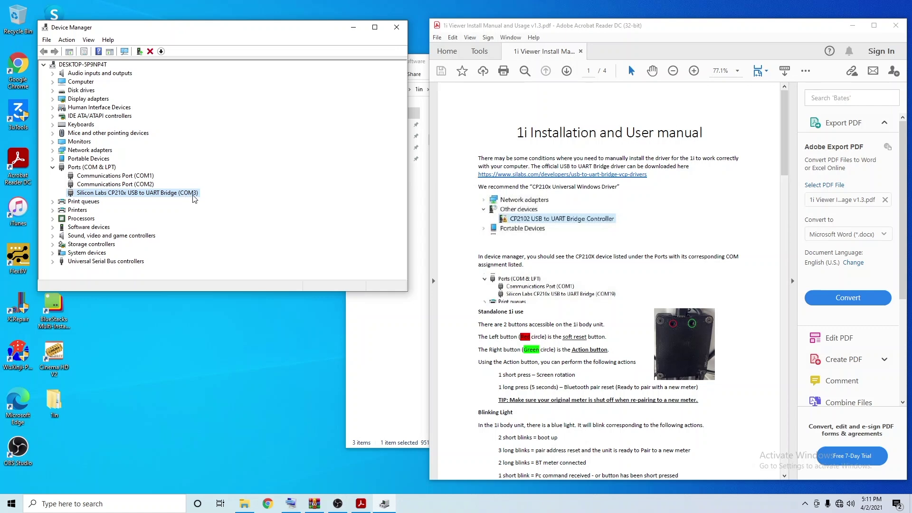
{"action": "scroll", "coordinate": [613, 328], "scroll_direction": "down", "scroll_amount": 6}
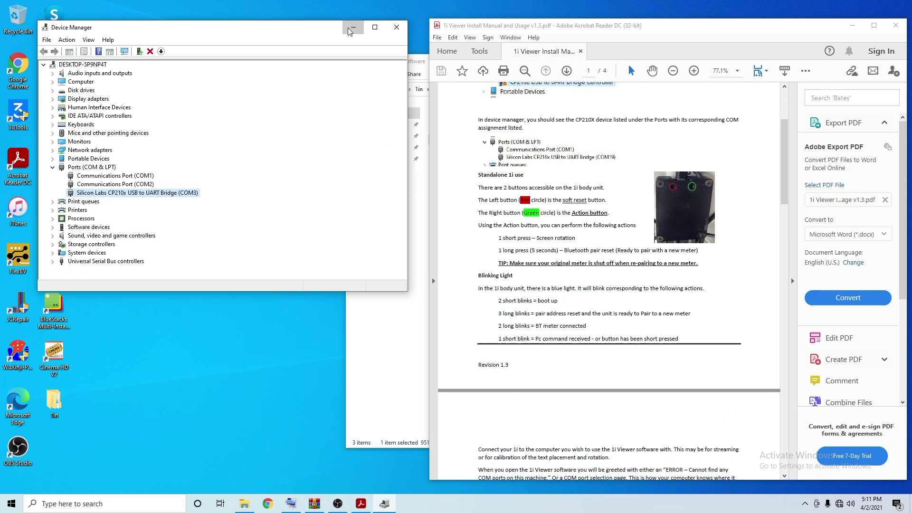
Close Device Manager and scroll the manual toward the Select Com Port section.
{"action": "key", "text": "alt+F4"}
{"action": "scroll", "coordinate": [564, 278], "scroll_direction": "down", "scroll_amount": 4}
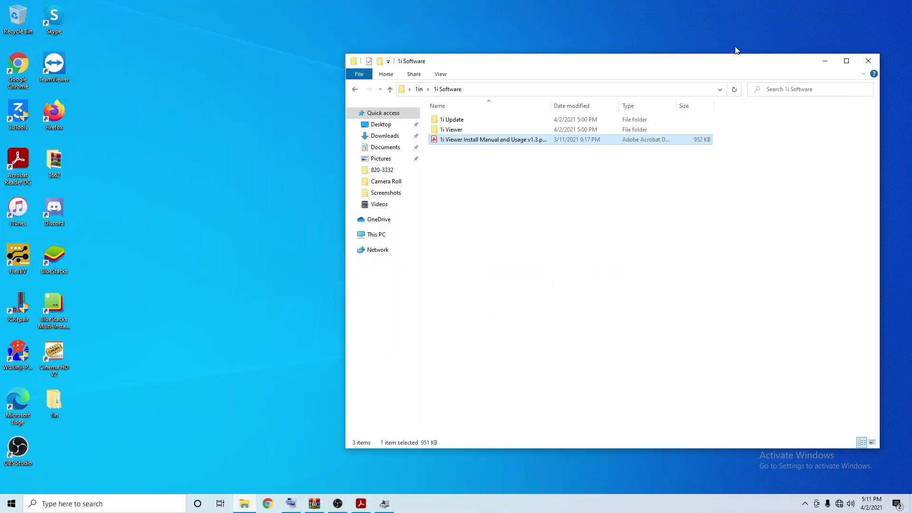
Launch 1i.exe from the 1i Viewer folder and connect it on COM3, leaving the 0L. Ohms reading as an overlay.
{"action": "double_click", "coordinate": [496, 132]}
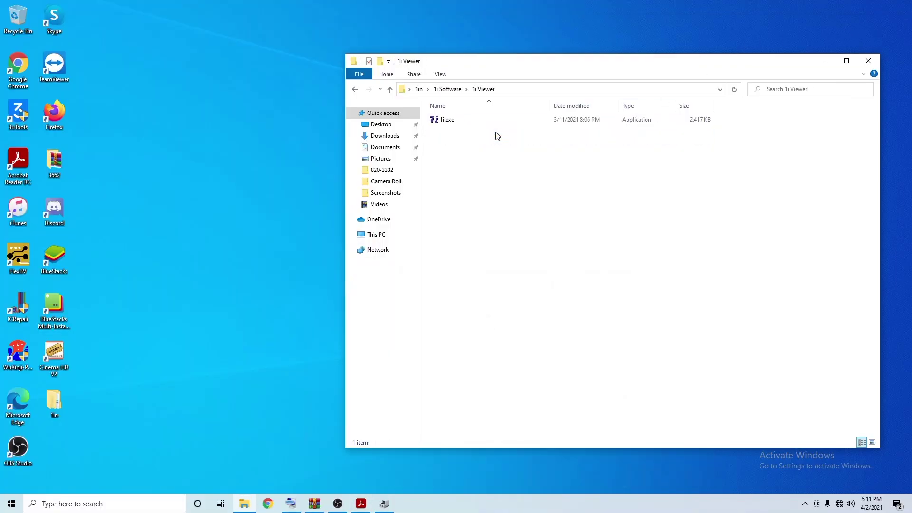
{"action": "double_click", "coordinate": [448, 121]}
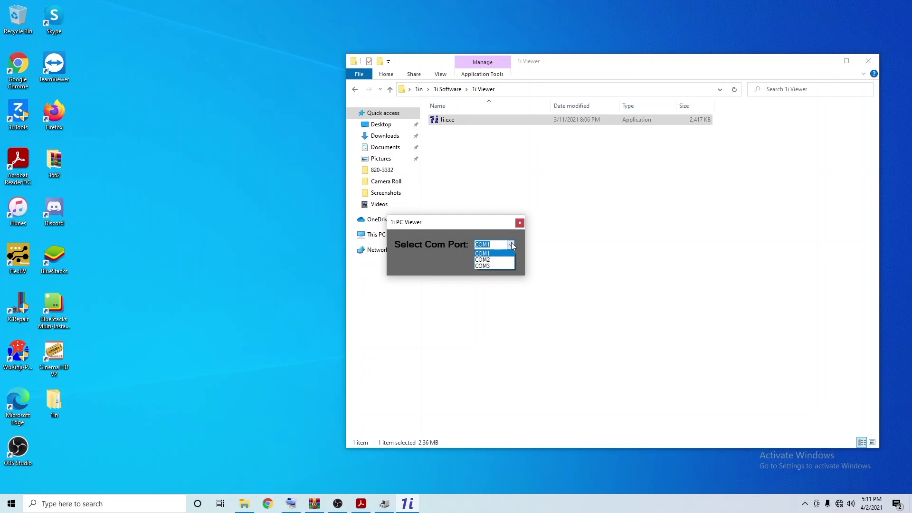
{"action": "left_click", "coordinate": [498, 245]}
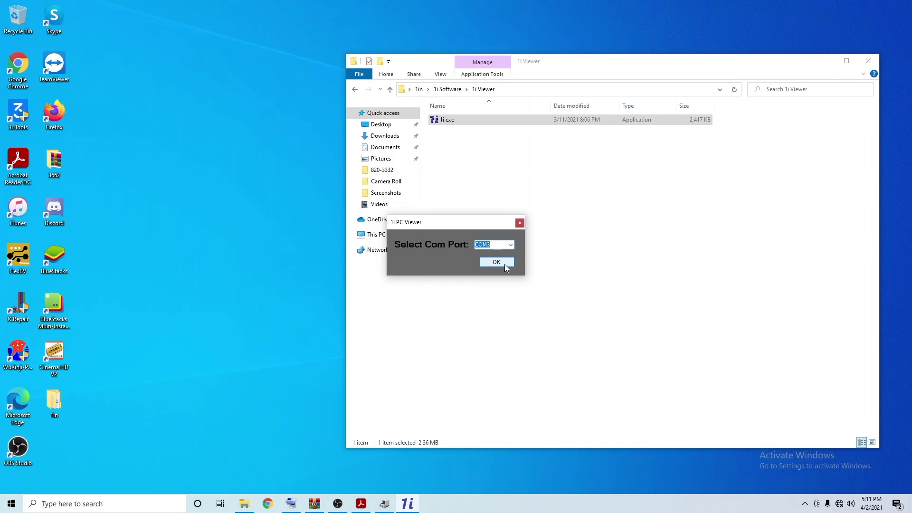
{"action": "left_click", "coordinate": [502, 264]}
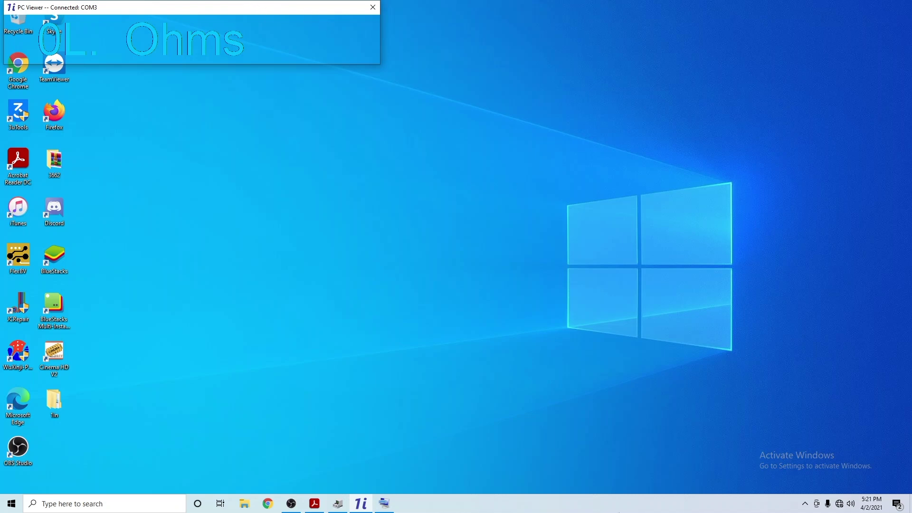
{"action": "left_click", "coordinate": [367, 507]}
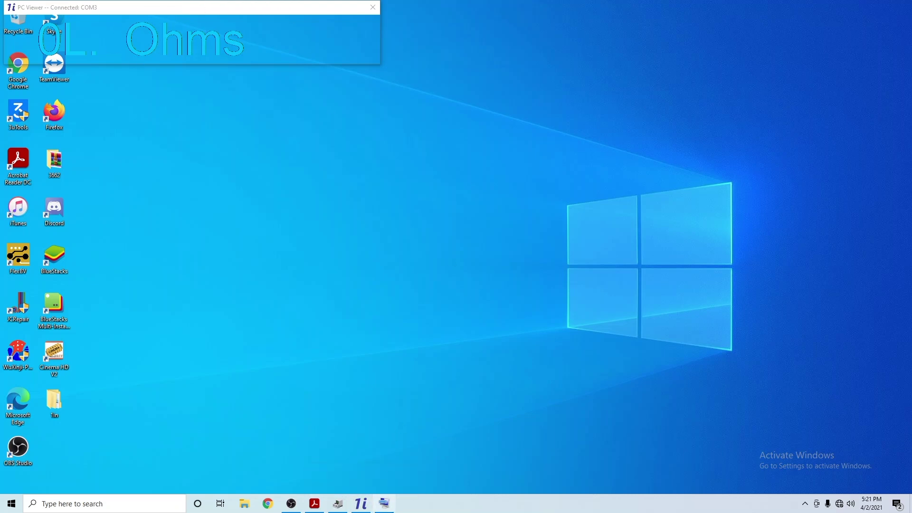
Bring up the On-Screen Keyboard and send the viewer the Ctrl+Shift+P hotkey.
{"action": "left_click", "coordinate": [384, 503]}
{"action": "left_click", "coordinate": [152, 457]}
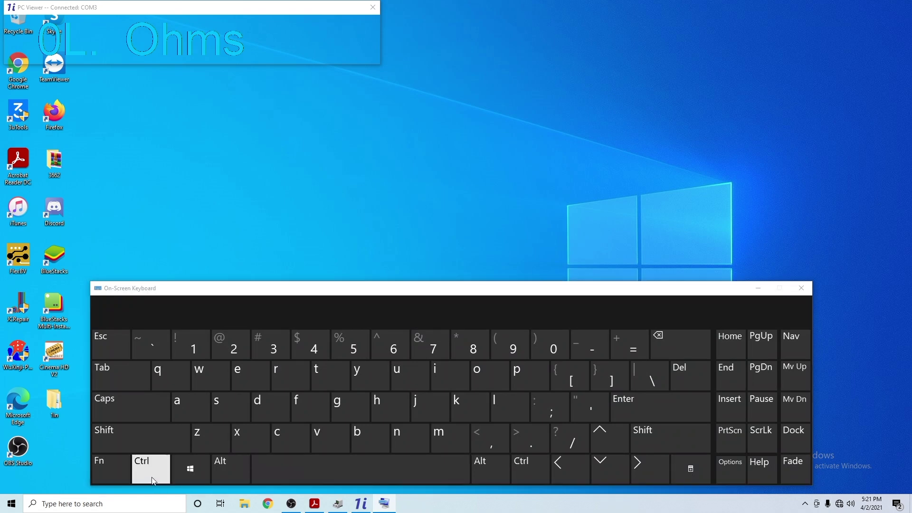
{"action": "left_click", "coordinate": [147, 445]}
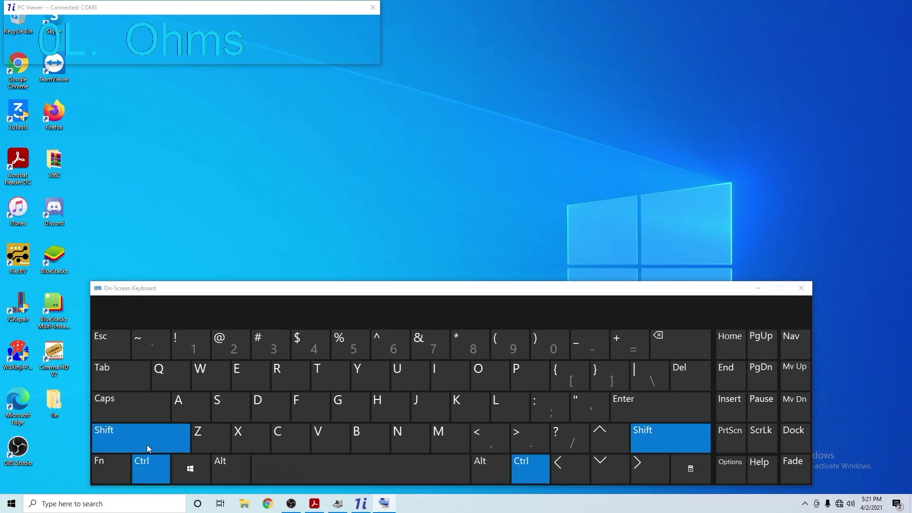
{"action": "left_click", "coordinate": [518, 375]}
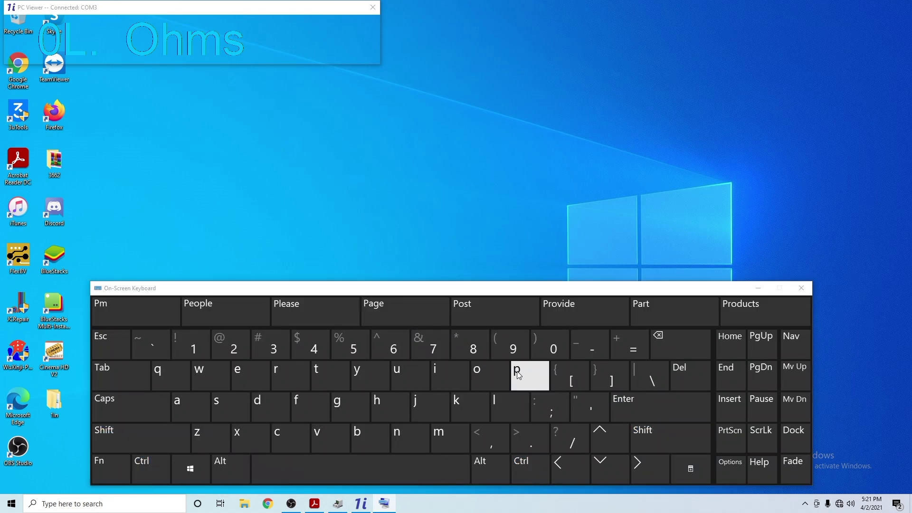
Send the viewer single-letter hotkeys S, C, X, X, E, W and N.
{"action": "left_click", "coordinate": [247, 405]}
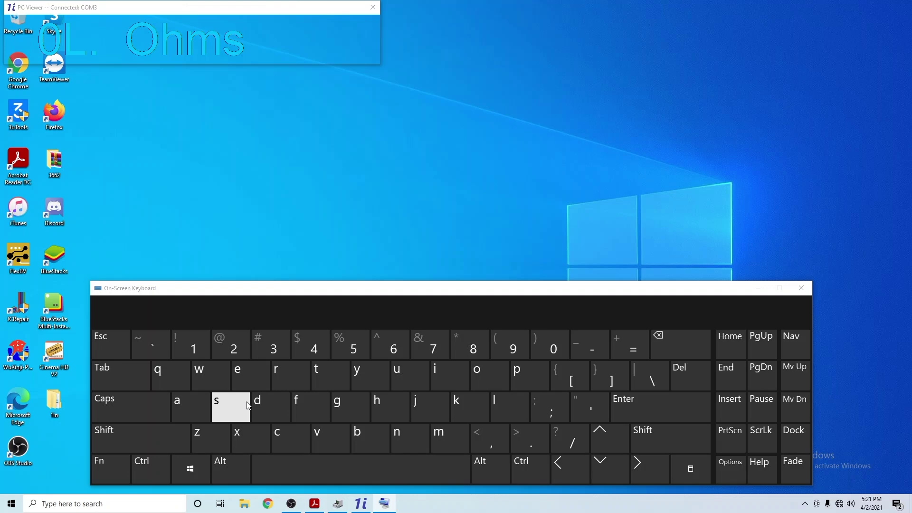
{"action": "left_click", "coordinate": [282, 430]}
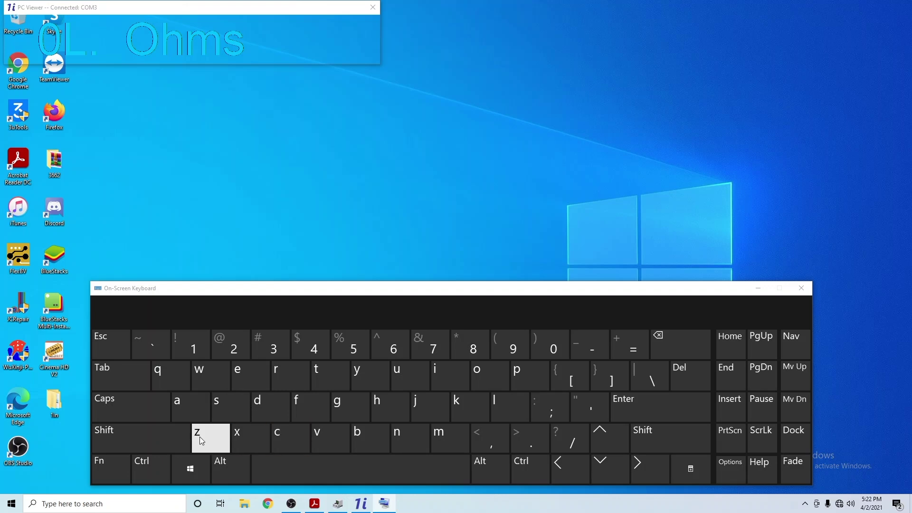
{"action": "key", "text": "x"}
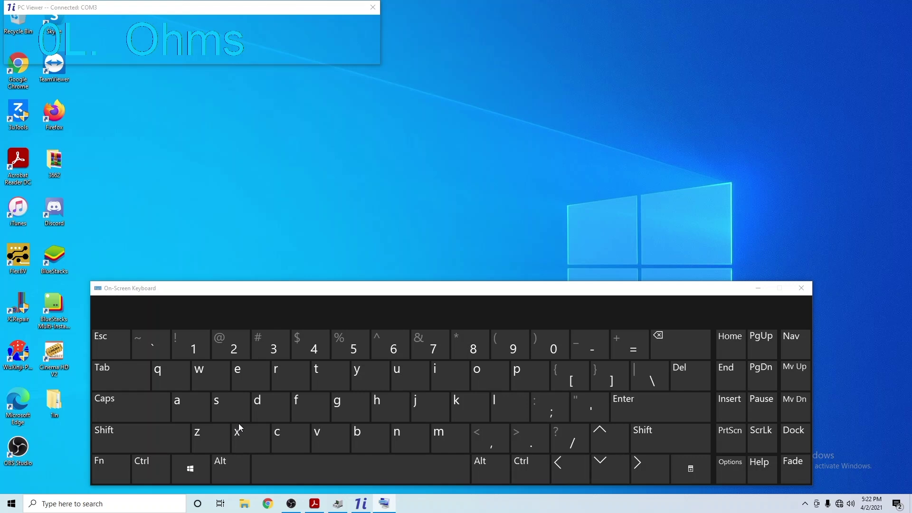
{"action": "key", "text": "x"}
{"action": "key", "text": "e"}
{"action": "key", "text": "w"}
{"action": "key", "text": "n"}
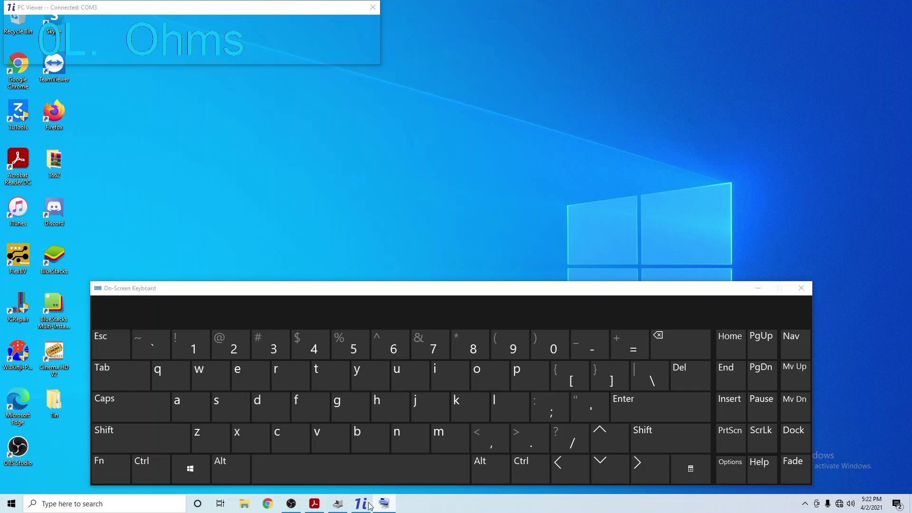